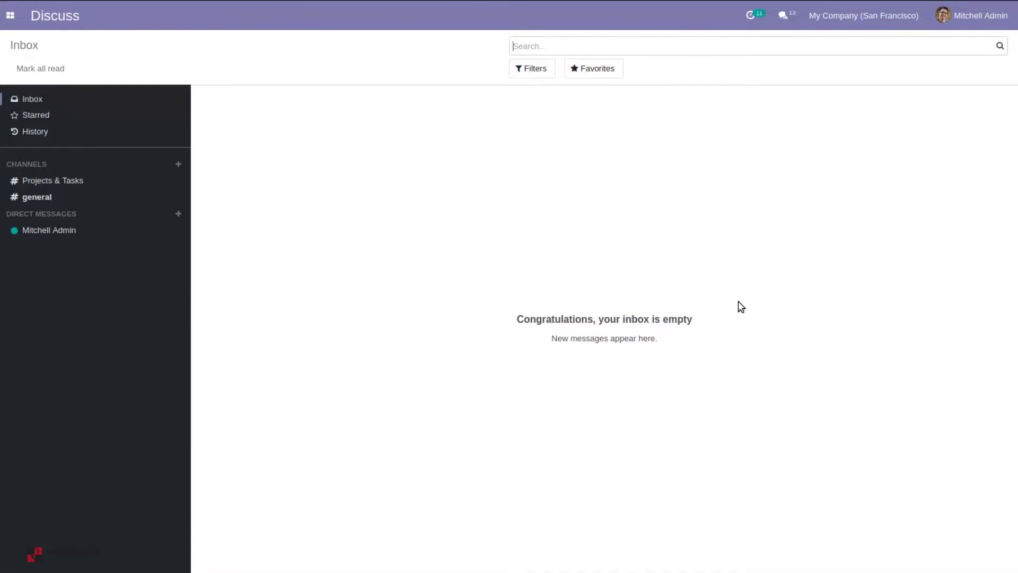
Step: Search the Apps list for 'debi' to confirm the Debit Notes module is installed
{"action": "left_click", "coordinate": [10, 16]}
{"action": "left_click", "coordinate": [39, 287]}
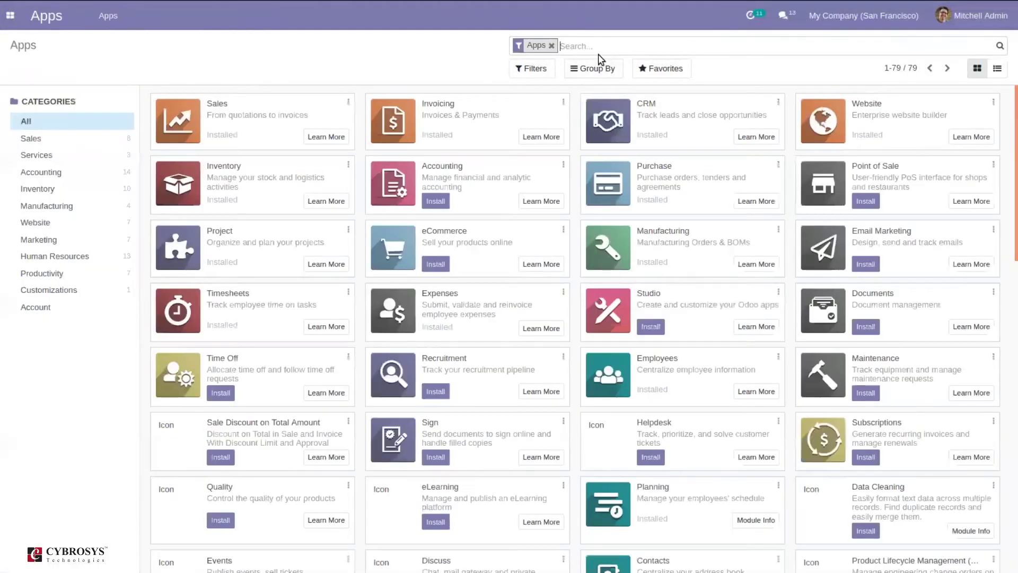
{"action": "type", "text": "debi"}
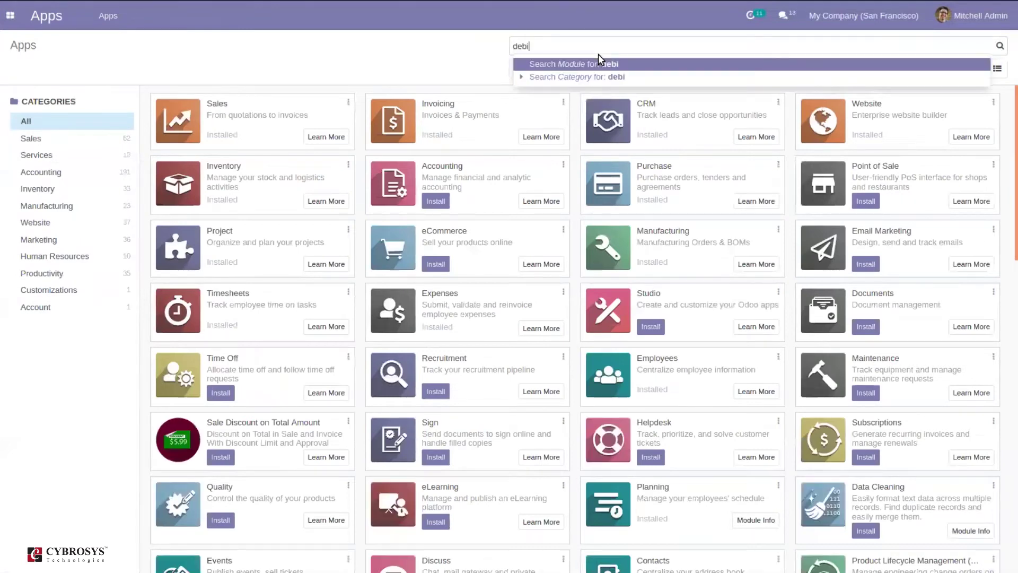
{"action": "key", "text": "Return"}
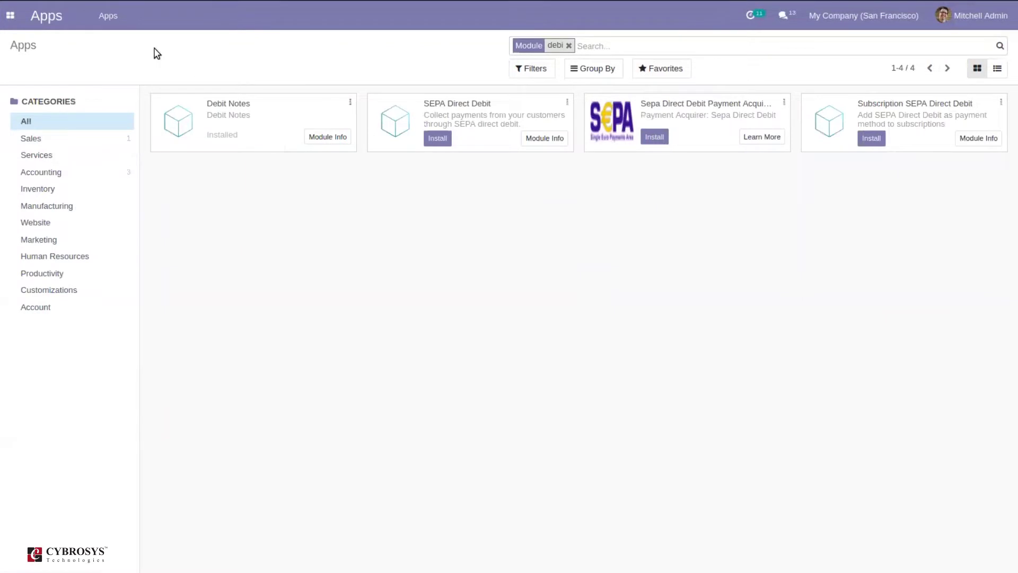
Step: Create and confirm purchase order P00022 for 2 Cabinet with Doors from the chosen vendor
{"action": "left_click", "coordinate": [10, 16]}
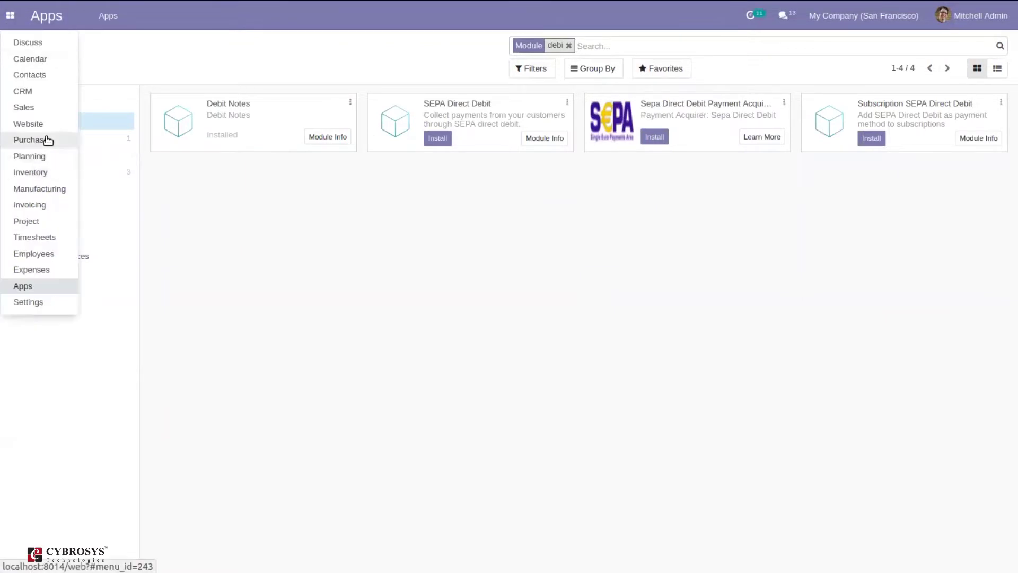
{"action": "left_click", "coordinate": [46, 138]}
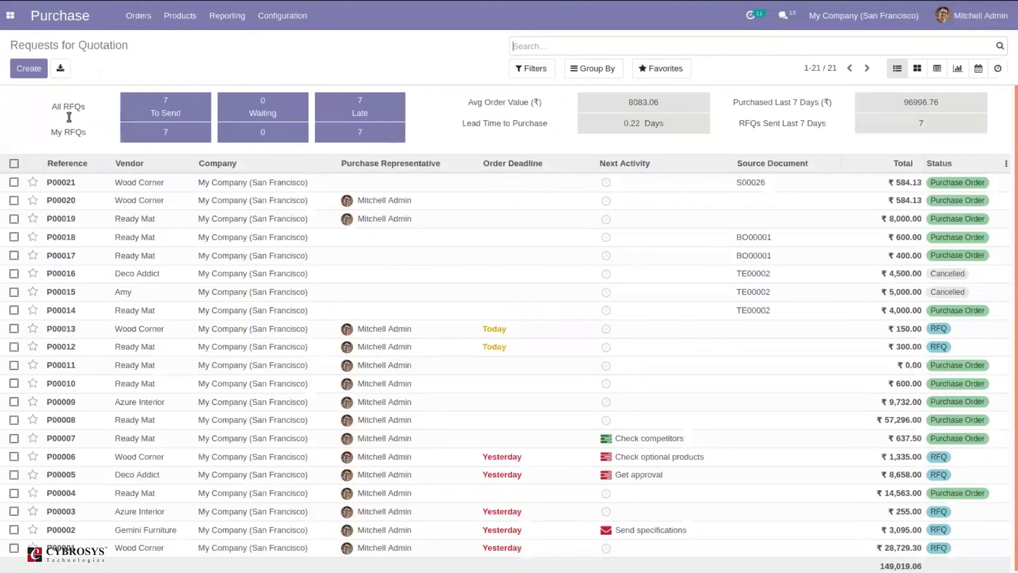
{"action": "left_click", "coordinate": [43, 72]}
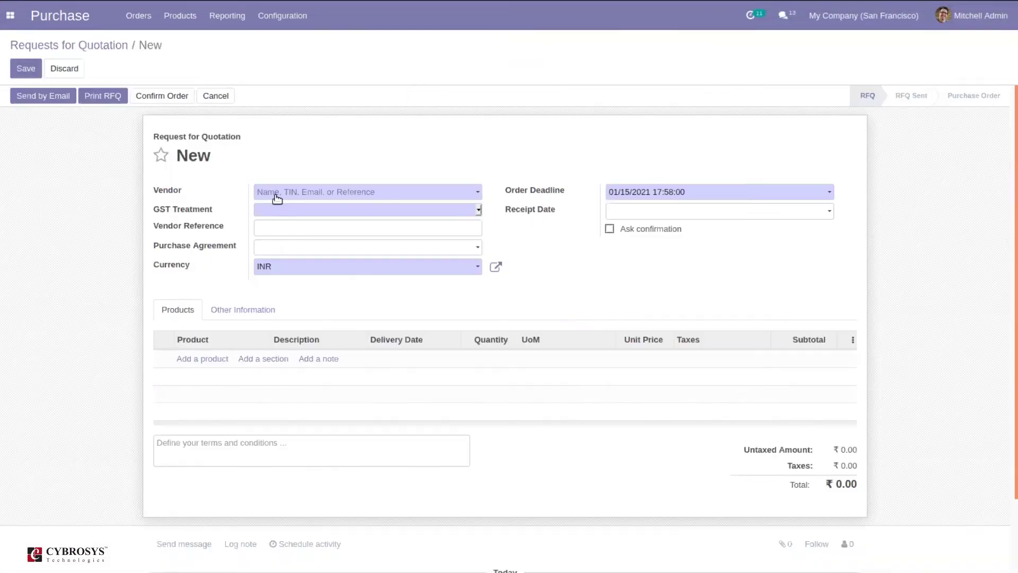
{"action": "left_click", "coordinate": [295, 192]}
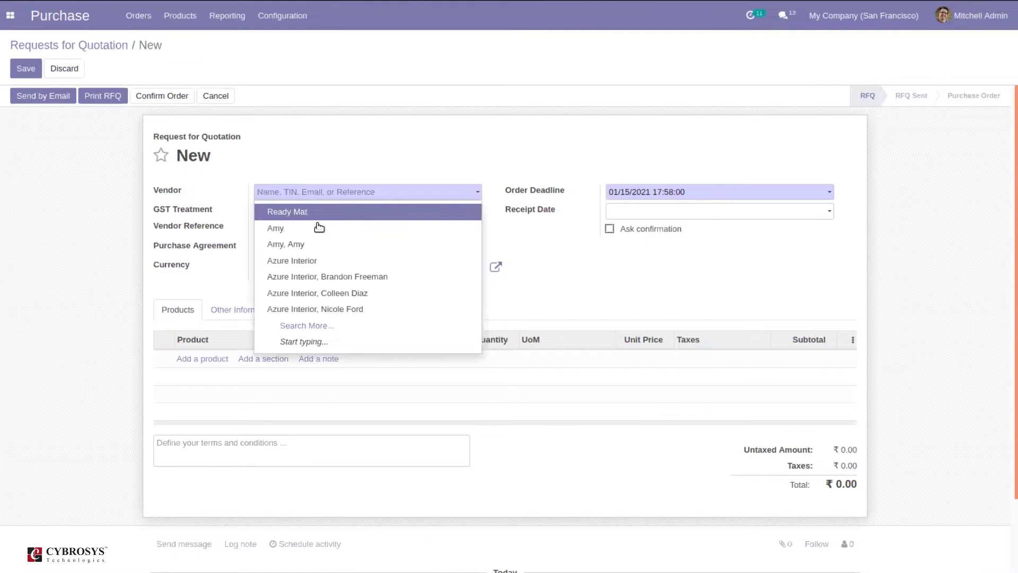
{"action": "left_click", "coordinate": [309, 228]}
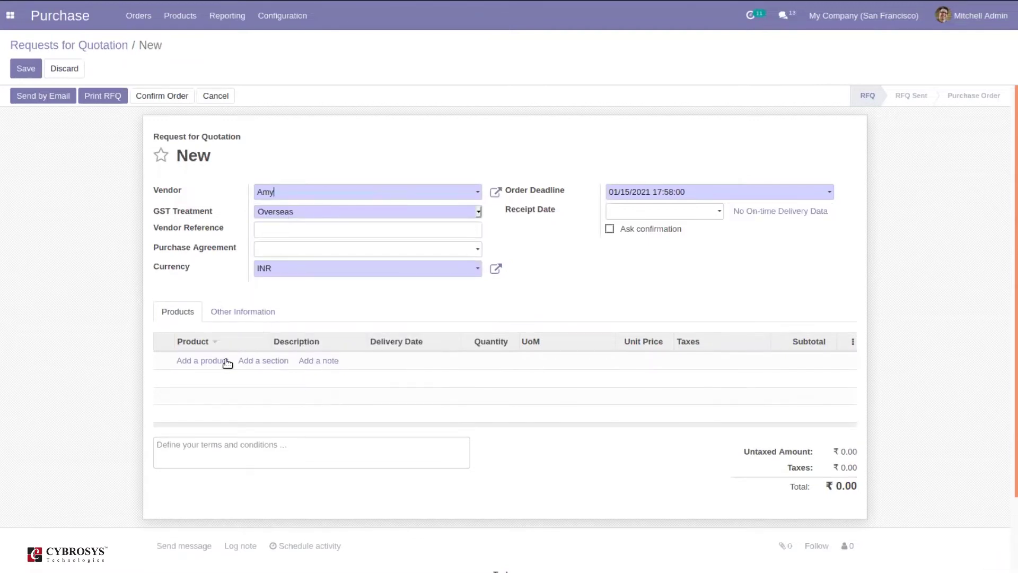
{"action": "left_click", "coordinate": [200, 362]}
{"action": "type", "text": "c"}
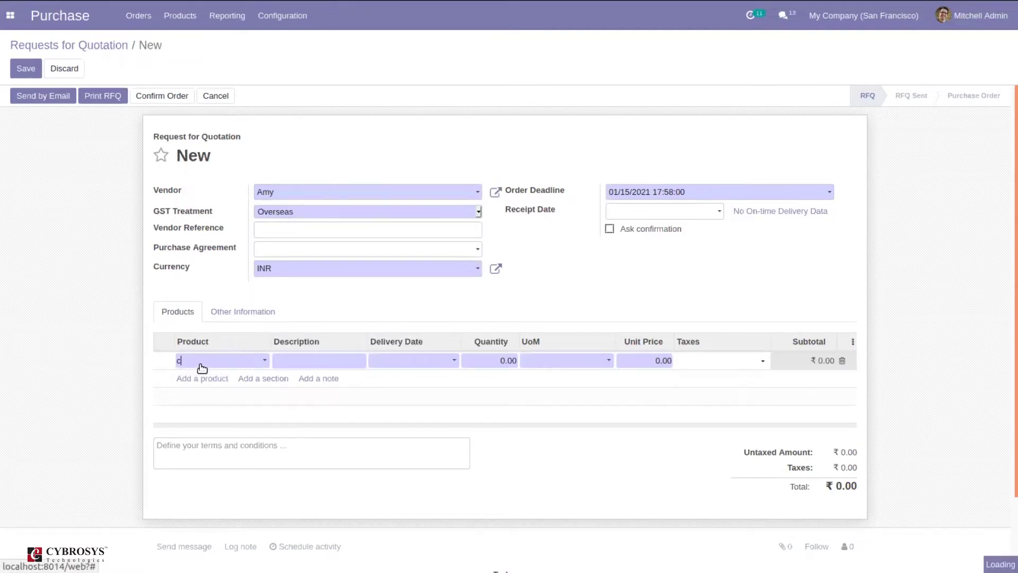
{"action": "type", "text": "abinet with Doors"}
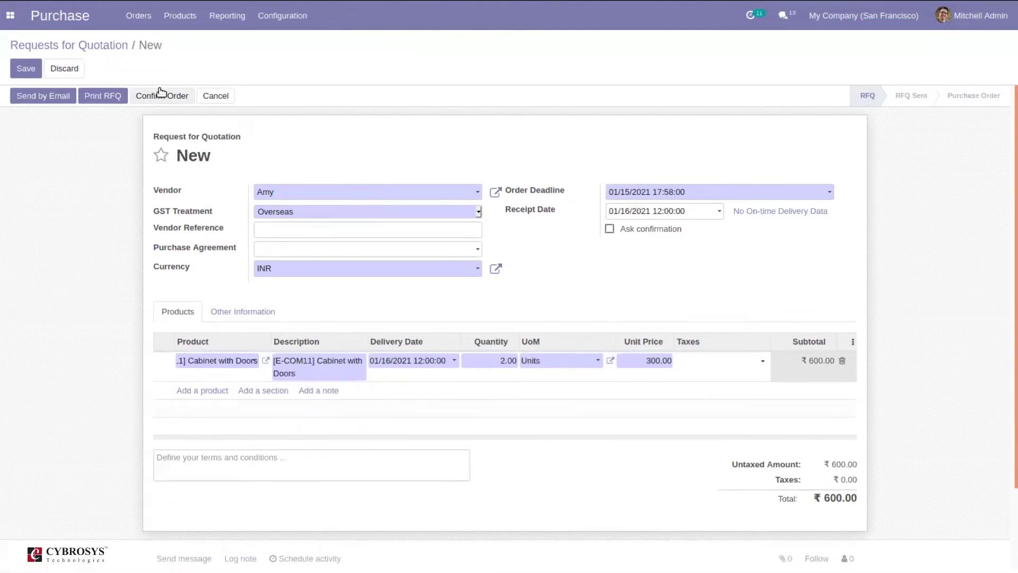
{"action": "left_click", "coordinate": [160, 95]}
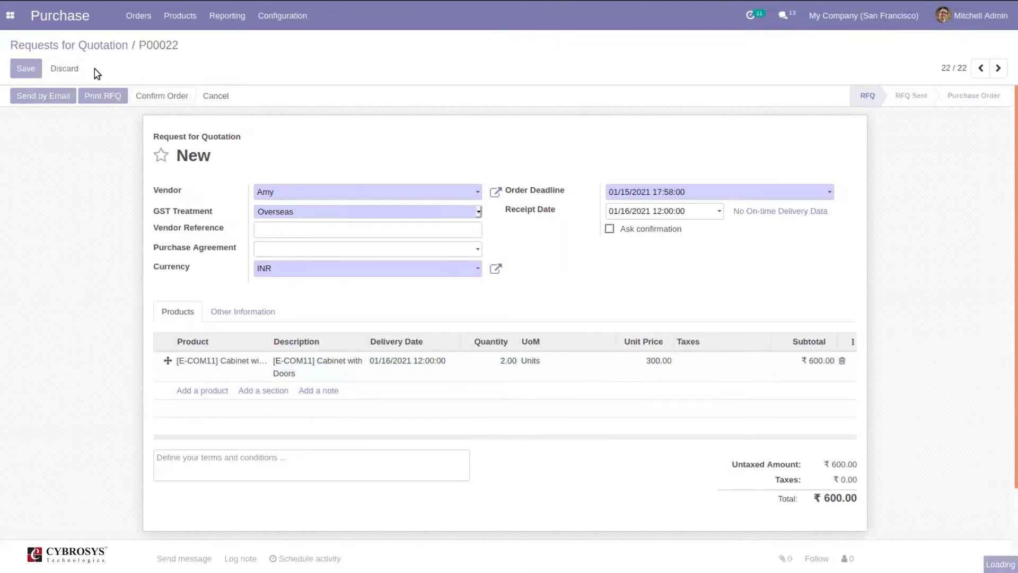
Step: Validate receipt WH/IN/00018 for the full quantity as an immediate transfer
{"action": "left_click", "coordinate": [38, 94]}
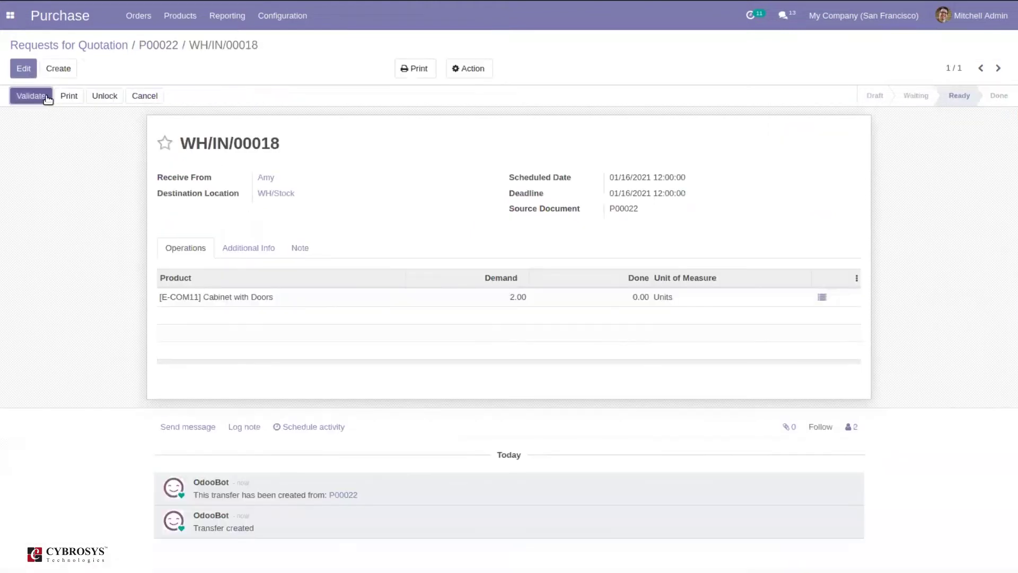
{"action": "left_click", "coordinate": [47, 98]}
{"action": "left_click", "coordinate": [226, 133]}
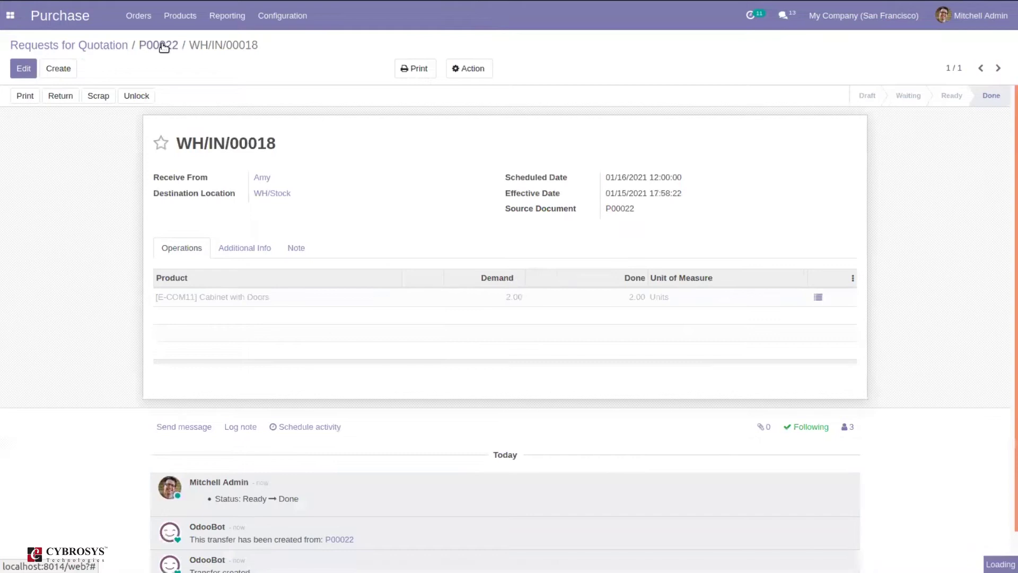
Step: Bill P00022, set GST Treatment to Unregistered Business, post it and register the ₹600.00 payment
{"action": "left_click", "coordinate": [159, 46]}
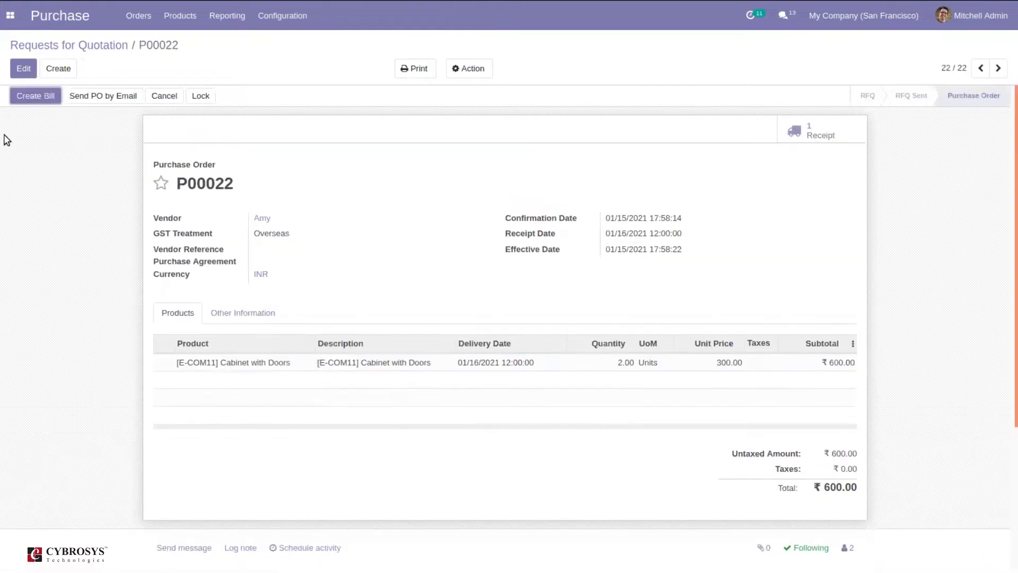
{"action": "left_click", "coordinate": [45, 96]}
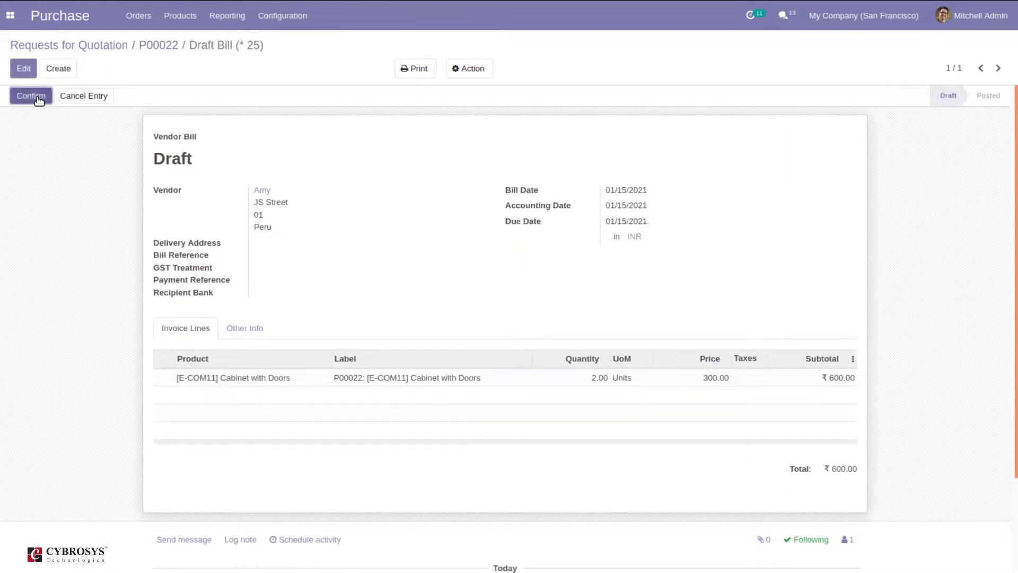
{"action": "left_click", "coordinate": [38, 99]}
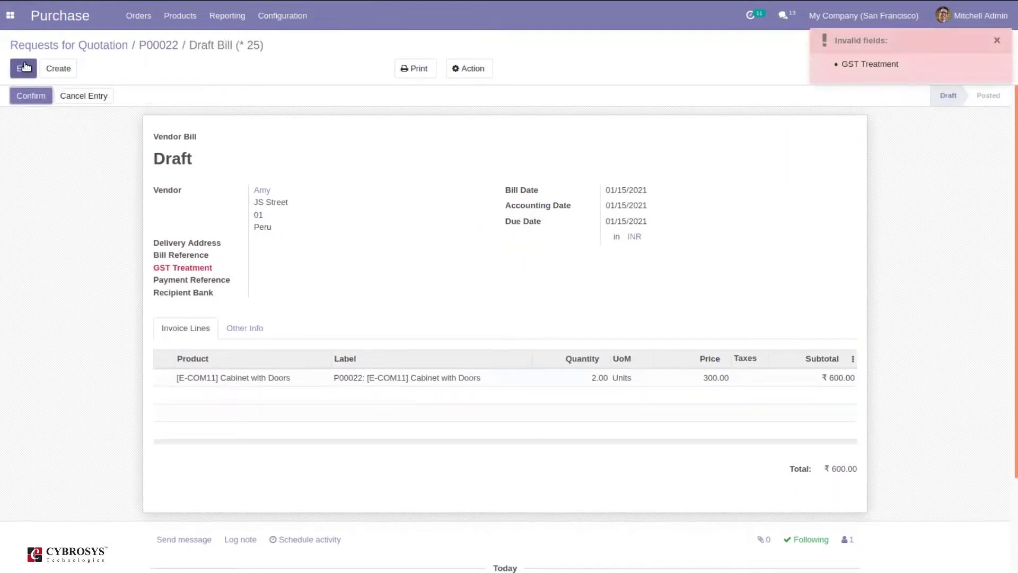
{"action": "left_click", "coordinate": [257, 244]}
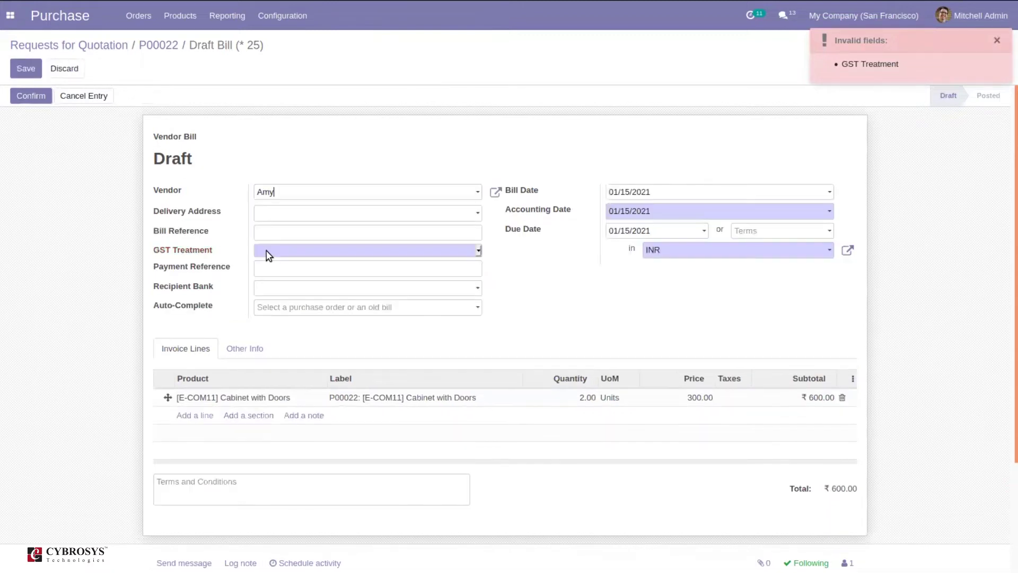
{"action": "left_click", "coordinate": [266, 250]}
{"action": "left_click", "coordinate": [316, 298]}
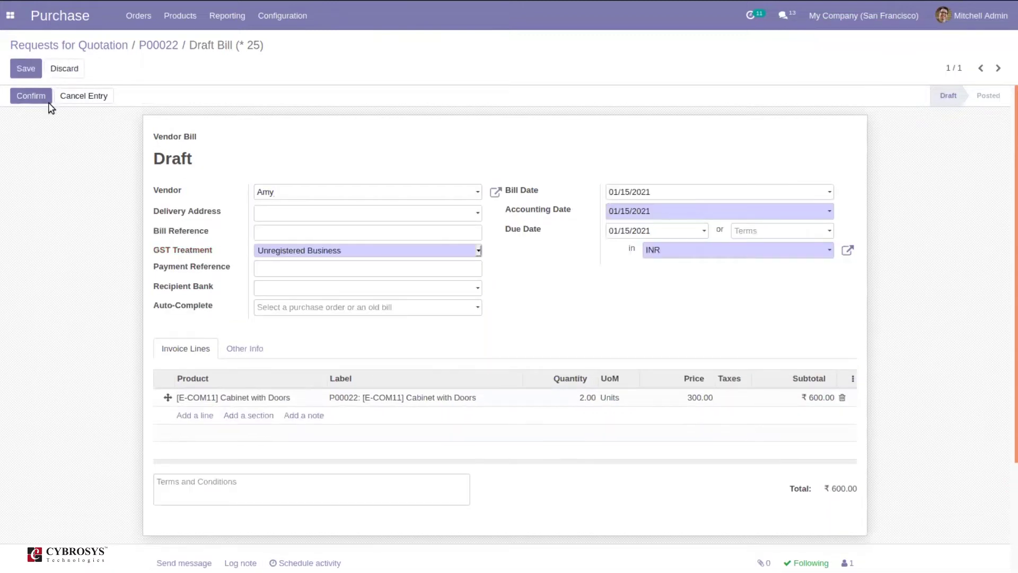
{"action": "left_click", "coordinate": [32, 98]}
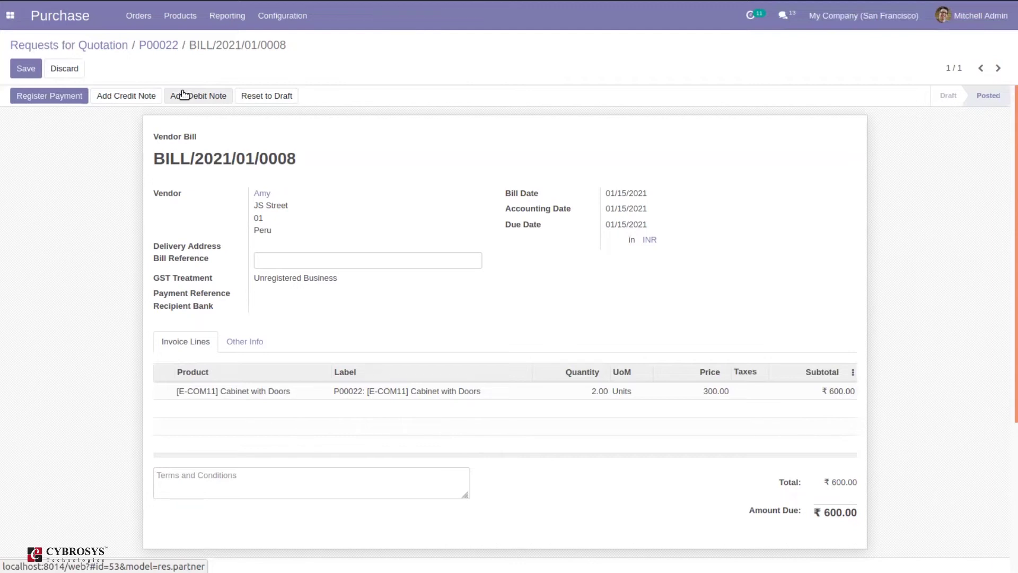
{"action": "left_click", "coordinate": [52, 96]}
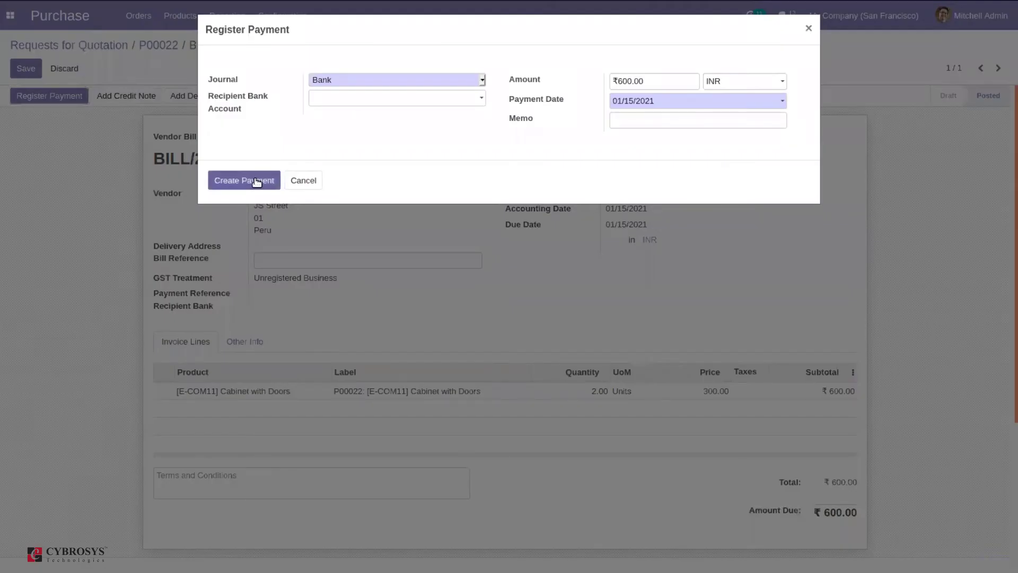
{"action": "left_click", "coordinate": [256, 181]}
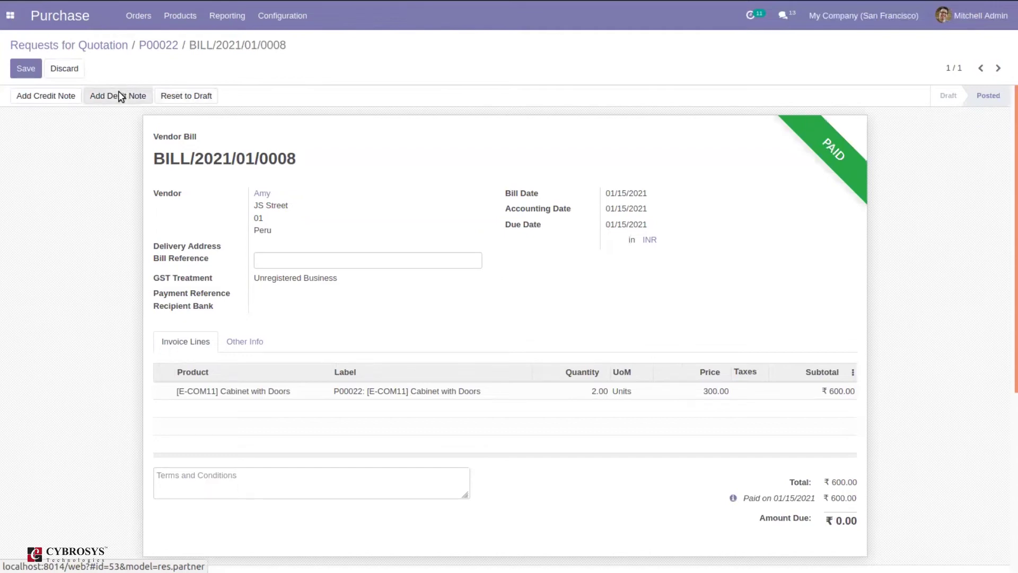
Step: Create a debit note with reason 'Mistake in Bill' and one Cabinet with Doors line at 300
{"action": "left_click", "coordinate": [118, 96]}
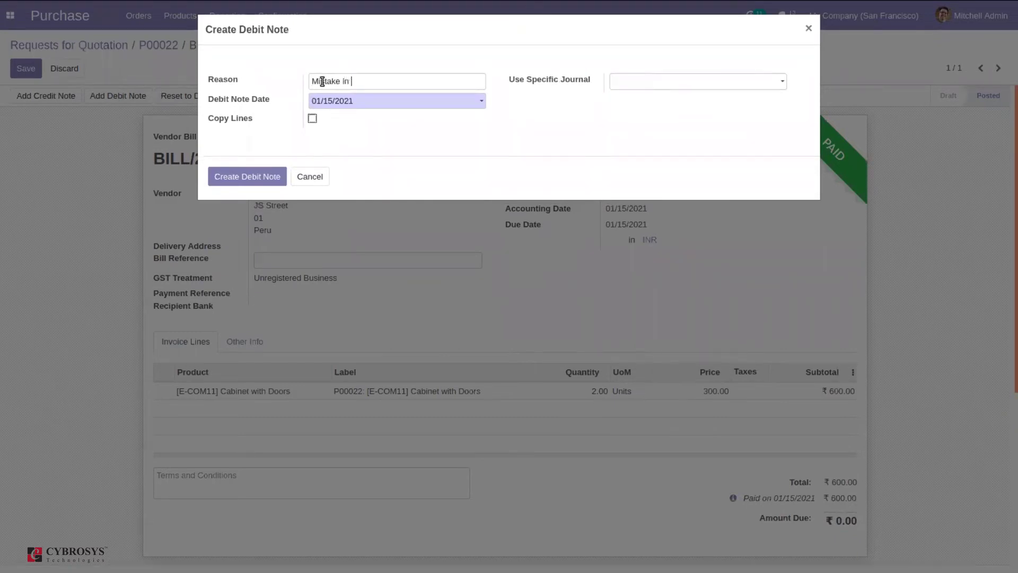
{"action": "type", "text": "Mistake in Bill"}
{"action": "left_click", "coordinate": [233, 180]}
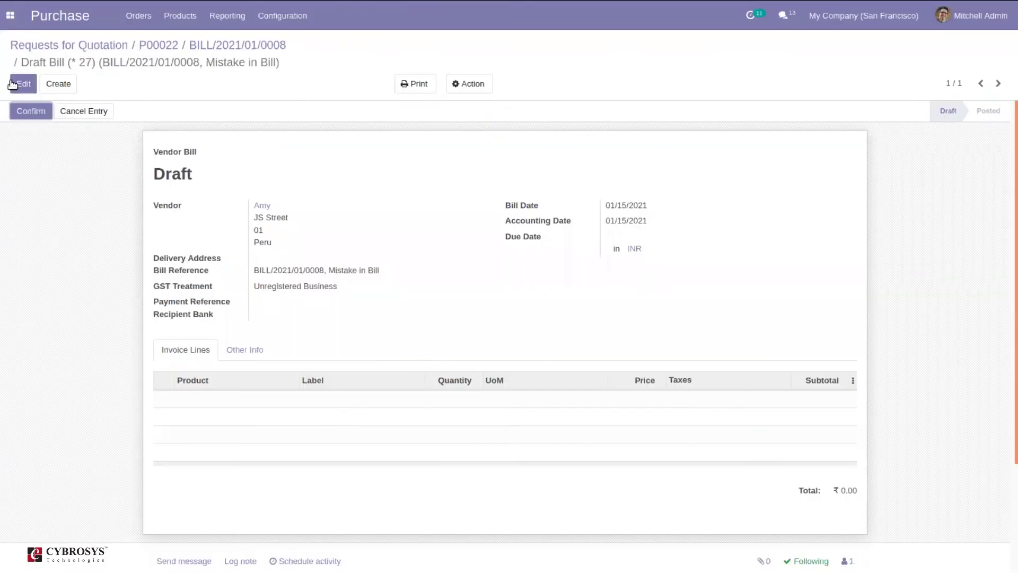
{"action": "left_click", "coordinate": [24, 81]}
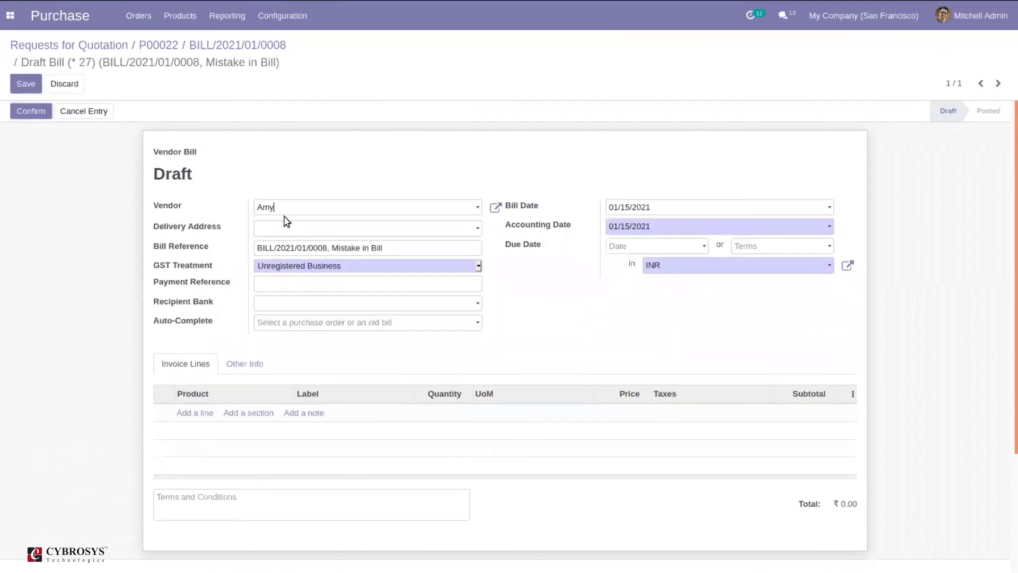
{"action": "left_click", "coordinate": [200, 413]}
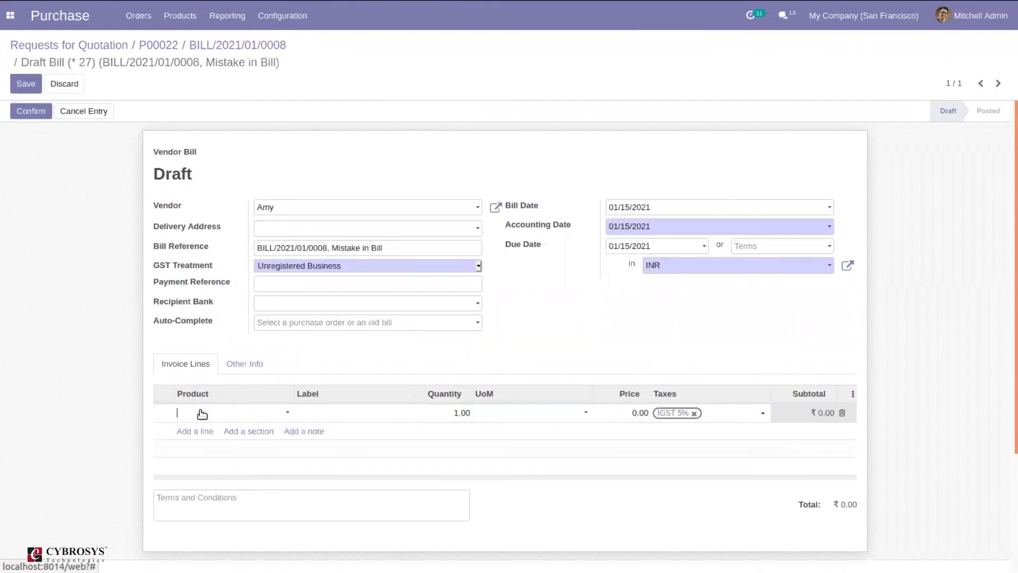
{"action": "type", "text": "ca"}
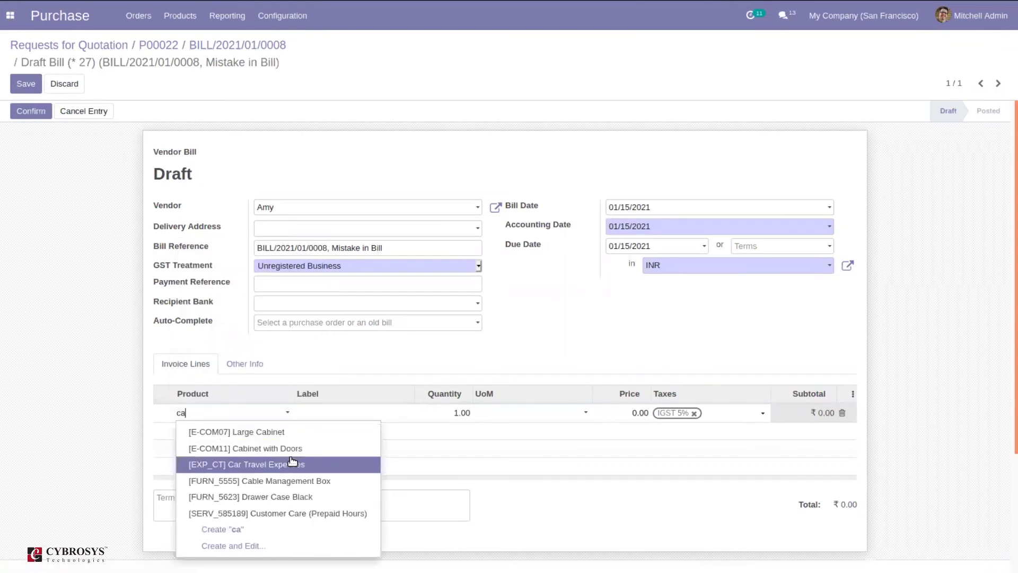
{"action": "left_click", "coordinate": [289, 450]}
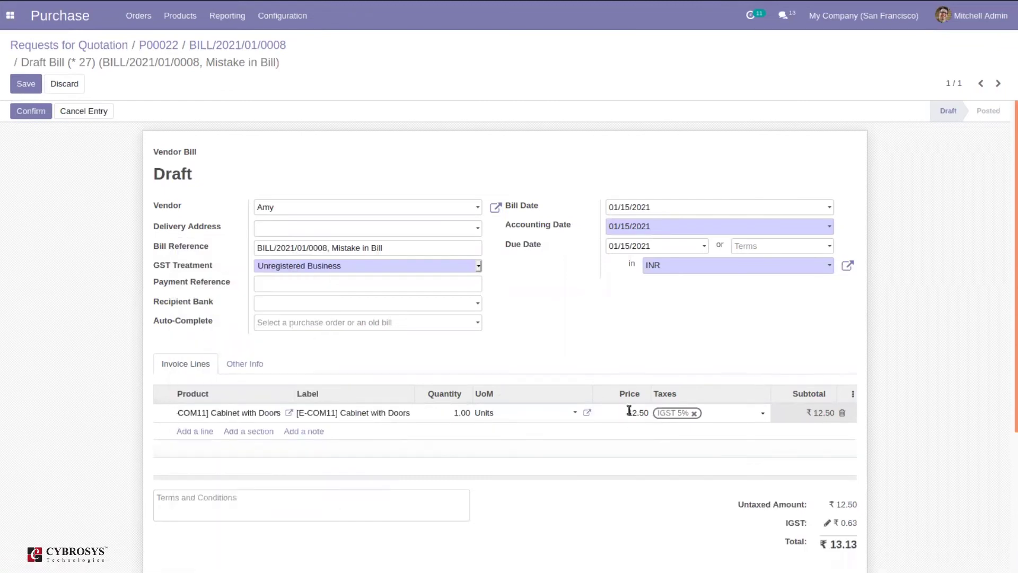
{"action": "left_click", "coordinate": [630, 408]}
{"action": "type", "text": "300"}
Step: Post debit note BILL/2021/01/0009 and record its ₹315.00 payment
{"action": "left_click", "coordinate": [34, 118]}
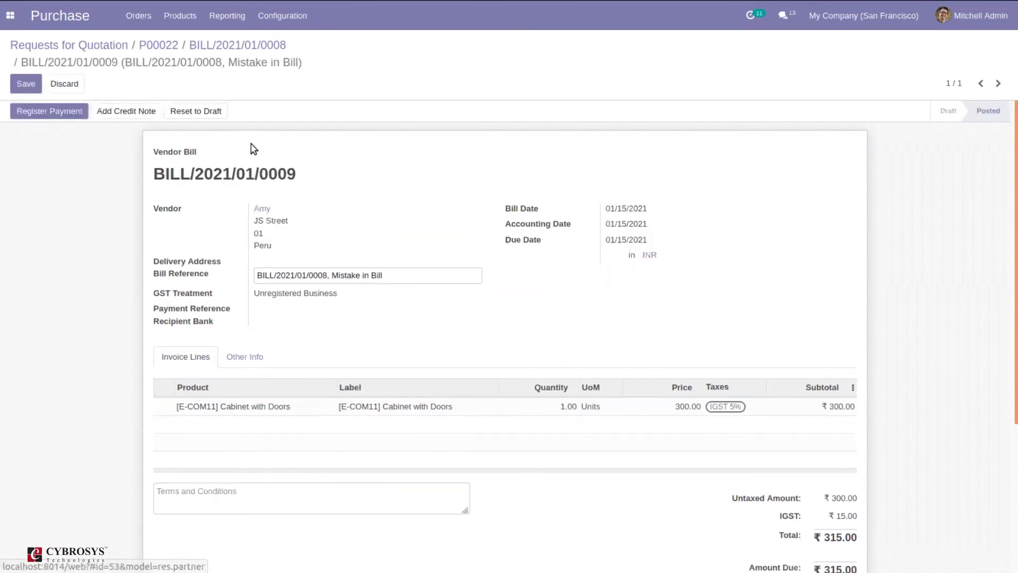
{"action": "left_click", "coordinate": [87, 112]}
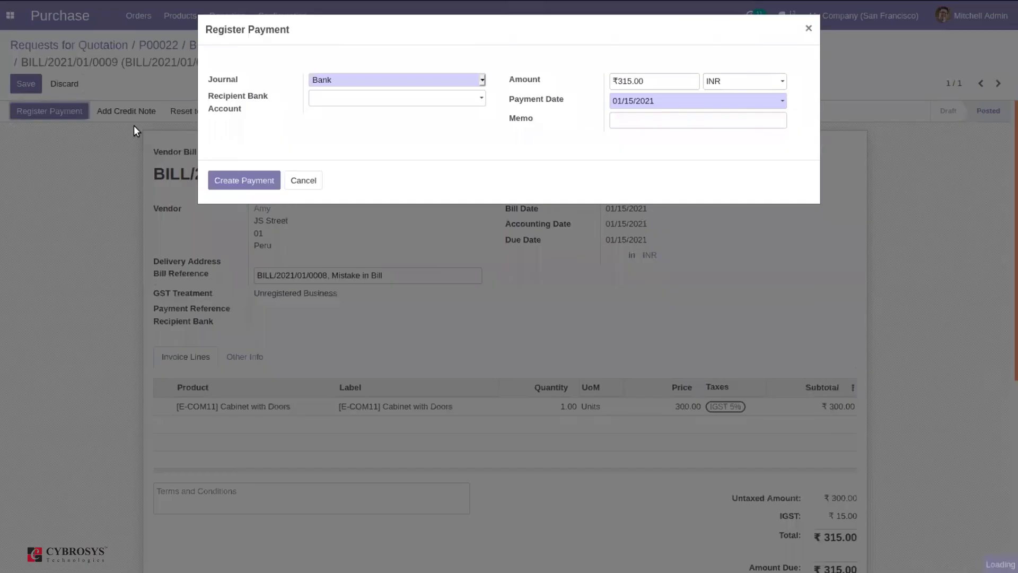
{"action": "left_click", "coordinate": [256, 185]}
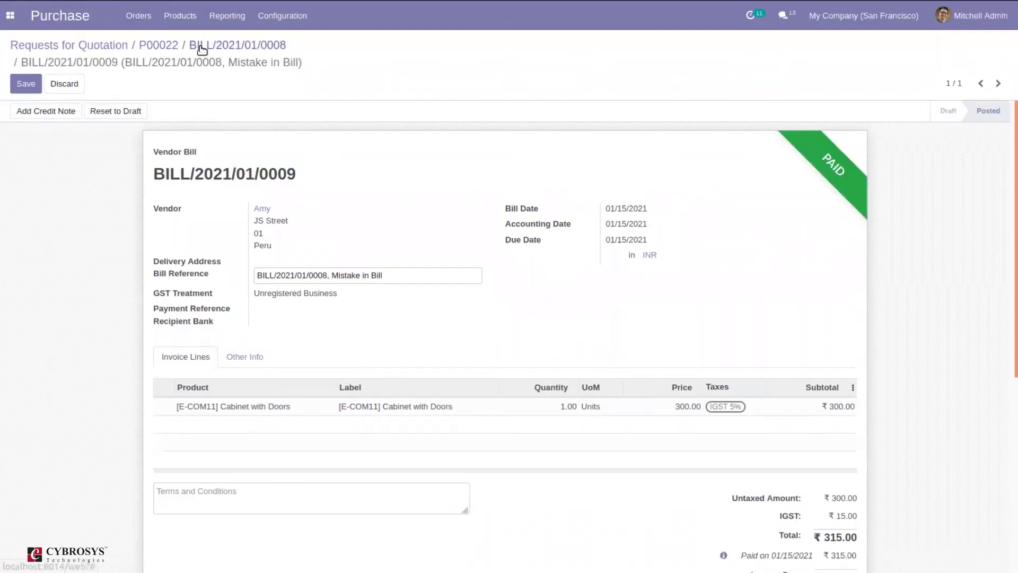
Step: Create a second debit note on BILL/2021/01/0008 with reason 'mistake'
{"action": "left_click", "coordinate": [201, 47]}
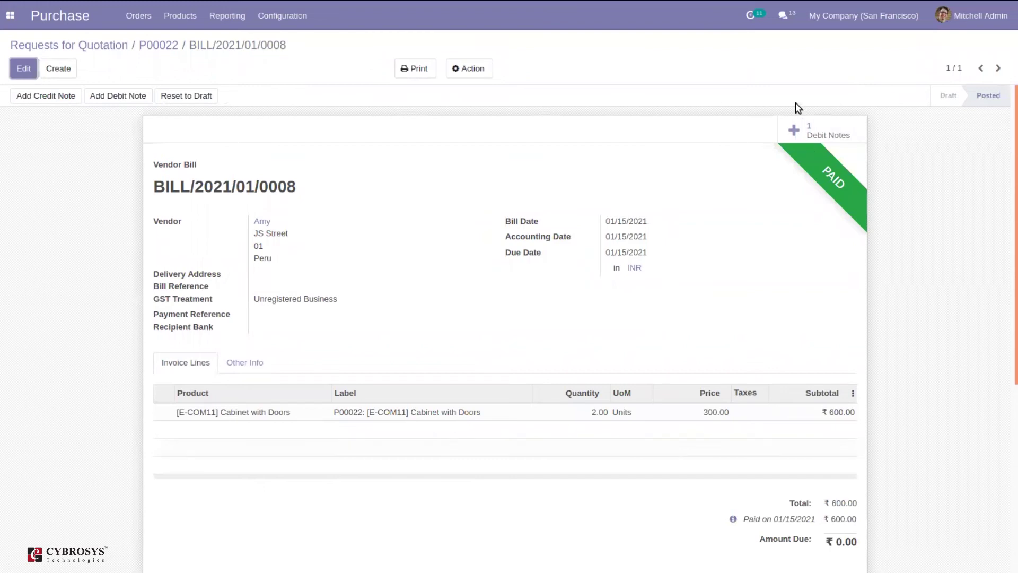
{"action": "left_click", "coordinate": [97, 96]}
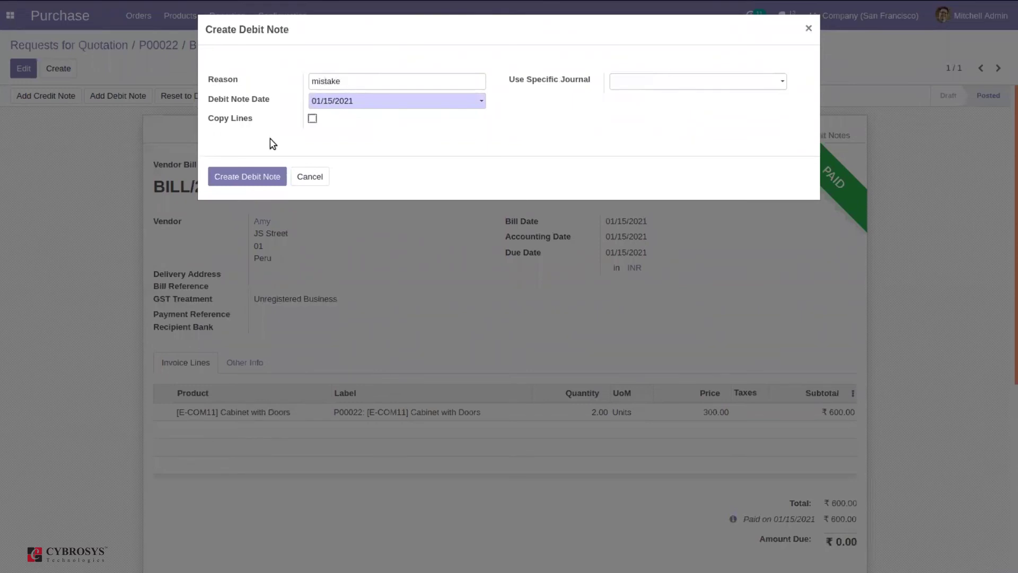
{"action": "left_click", "coordinate": [268, 175]}
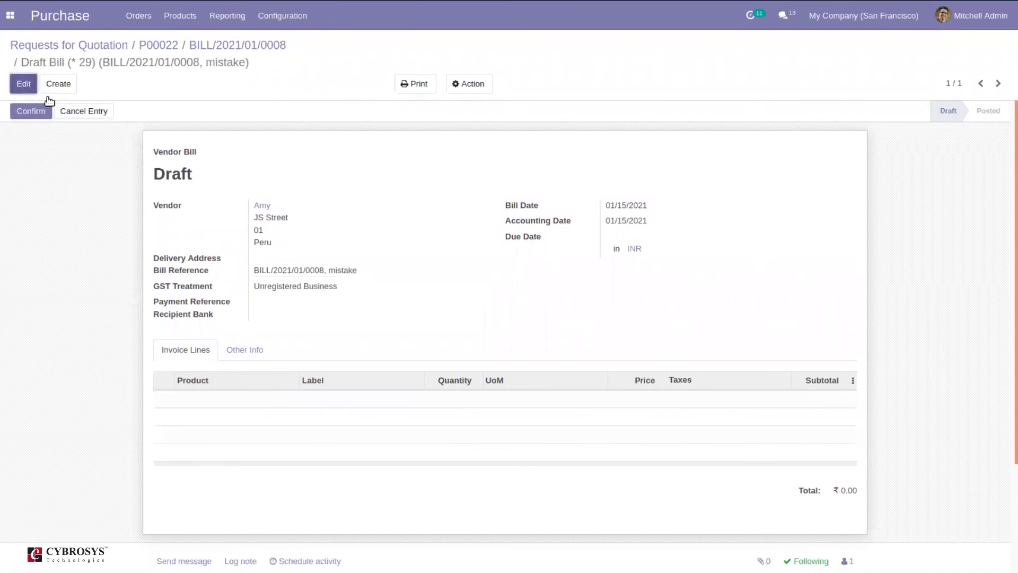
Step: Add a Cabinet with Doors line at 100, post BILL/2021/01/0010 and pay it
{"action": "left_click", "coordinate": [199, 415]}
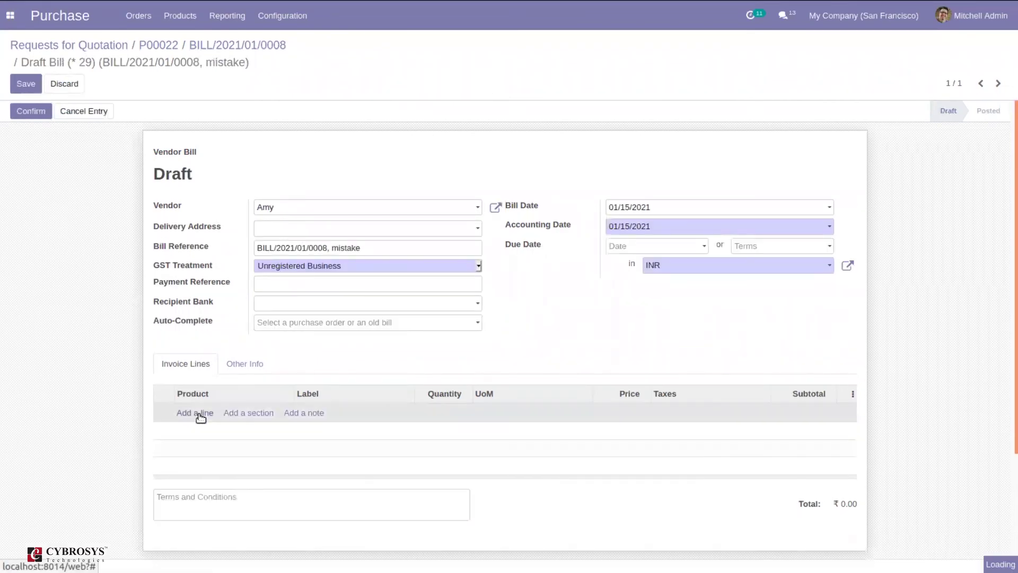
{"action": "type", "text": "a"}
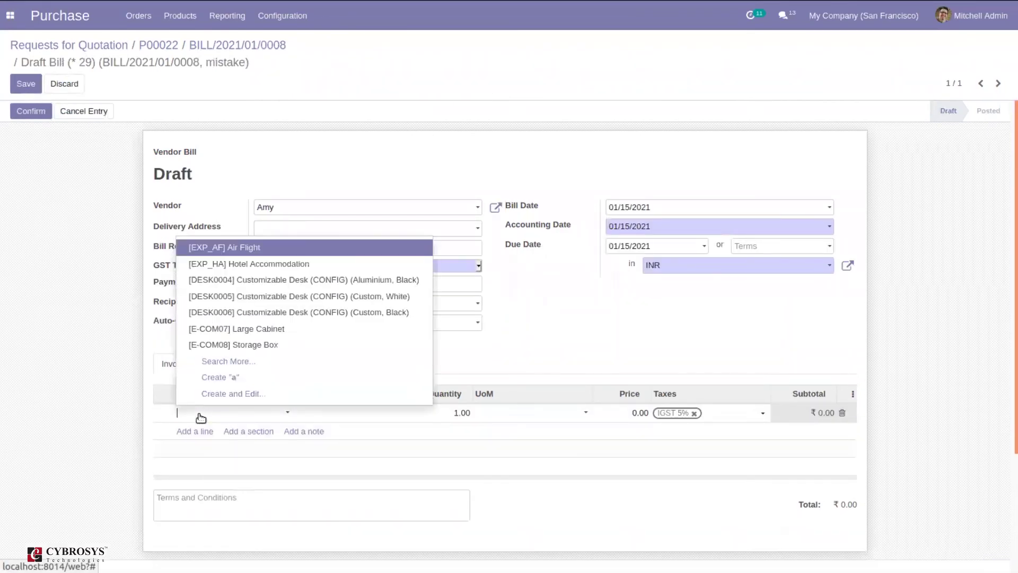
{"action": "type", "text": "ca"}
{"action": "left_click", "coordinate": [318, 446]}
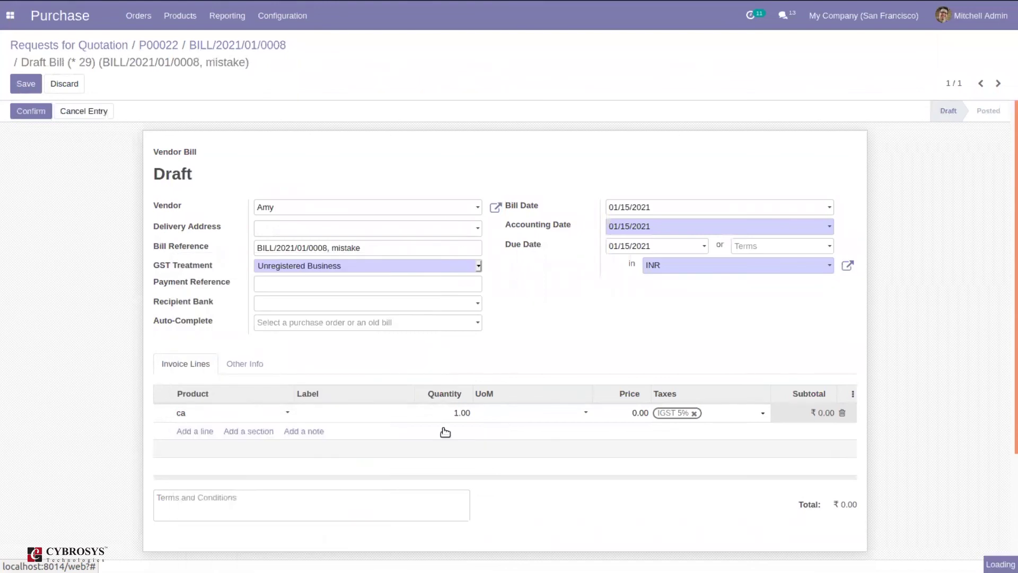
{"action": "left_click", "coordinate": [631, 408]}
{"action": "type", "text": "1"}
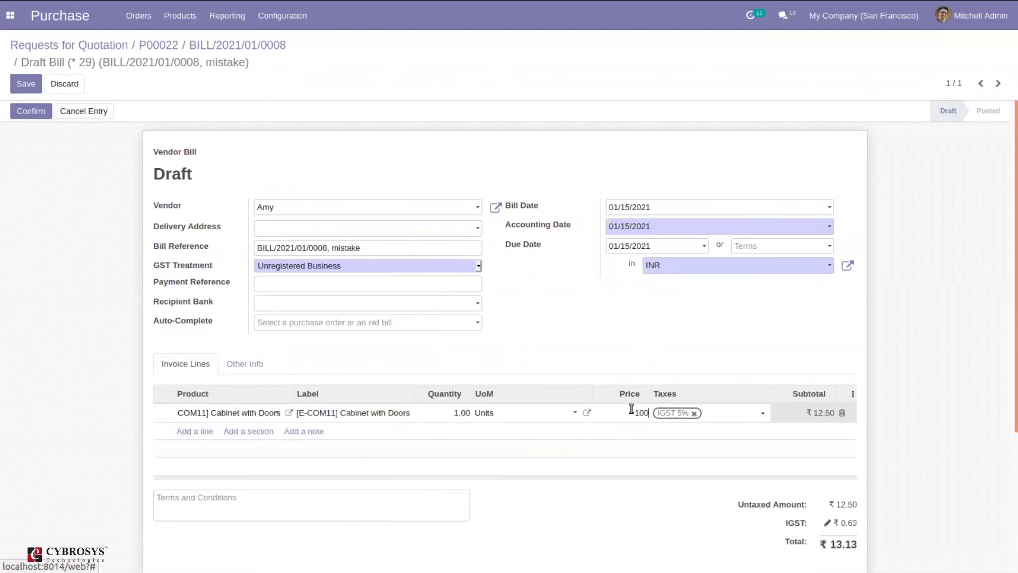
{"action": "left_click", "coordinate": [18, 109]}
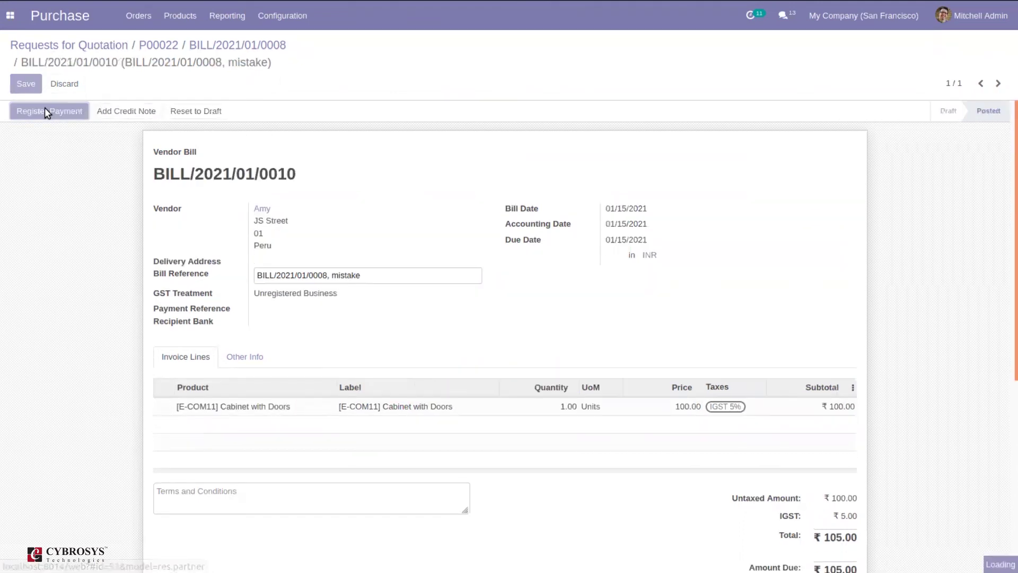
{"action": "left_click", "coordinate": [44, 113]}
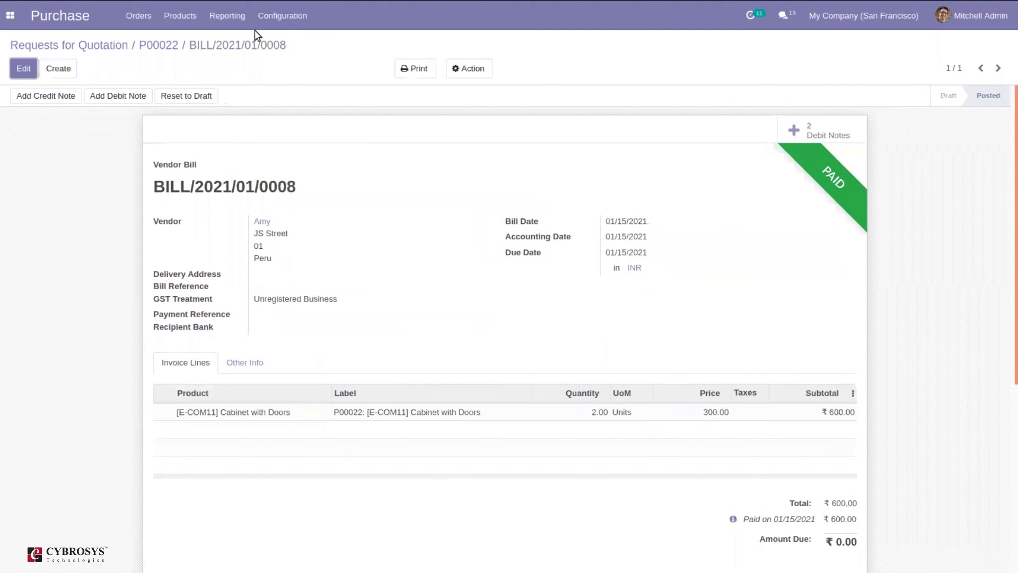
Step: Review the 2 linked debit notes, 0010 and 0009 both paid, then return to BILL/2021/01/0008
{"action": "left_click", "coordinate": [848, 128]}
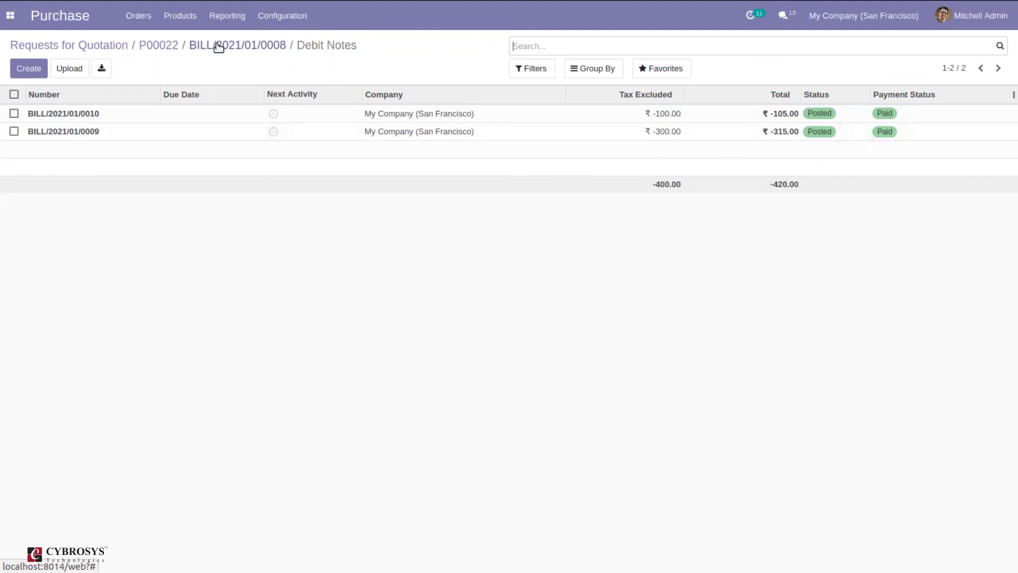
{"action": "left_click", "coordinate": [218, 46]}
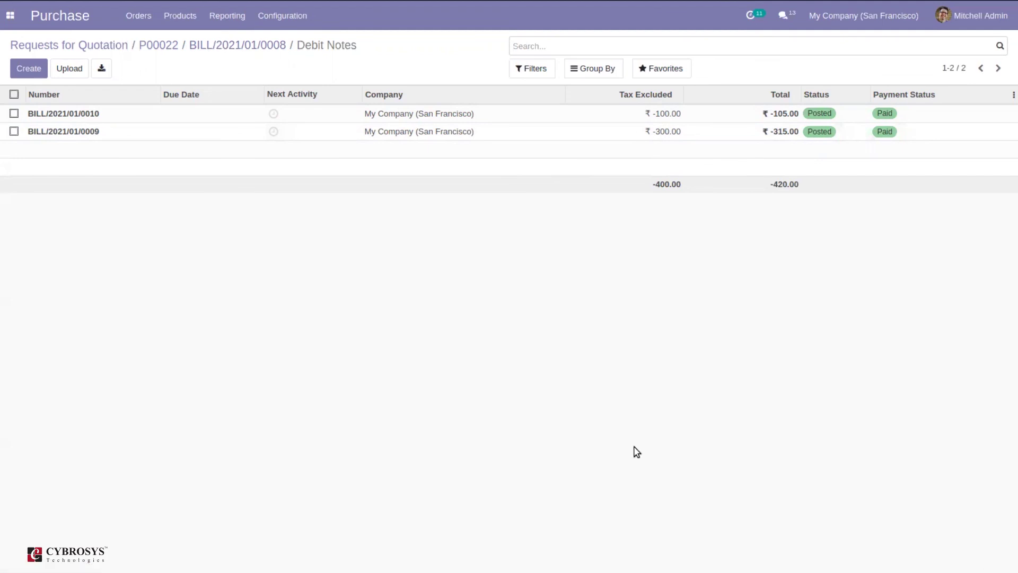